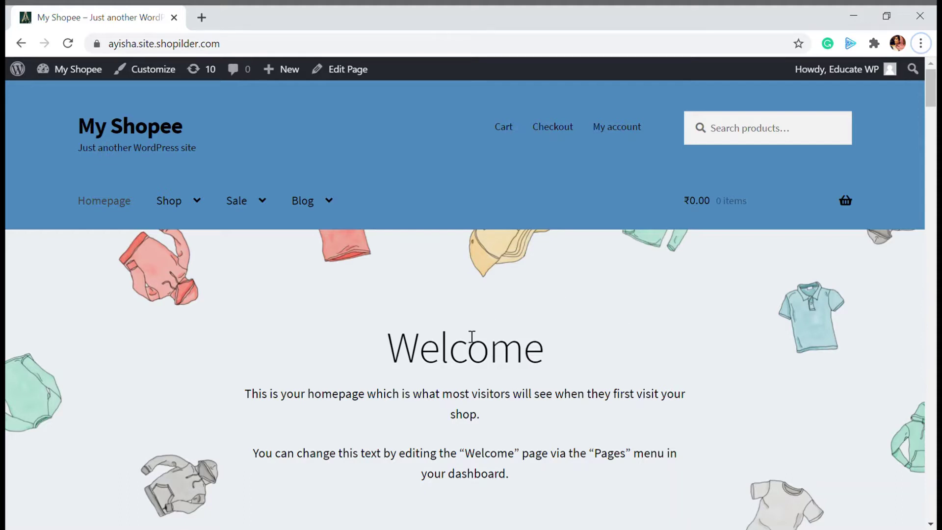
Switch from the storefront to the My Shopee admin Dashboard and look over its widgets
mouse_move(86, 74)
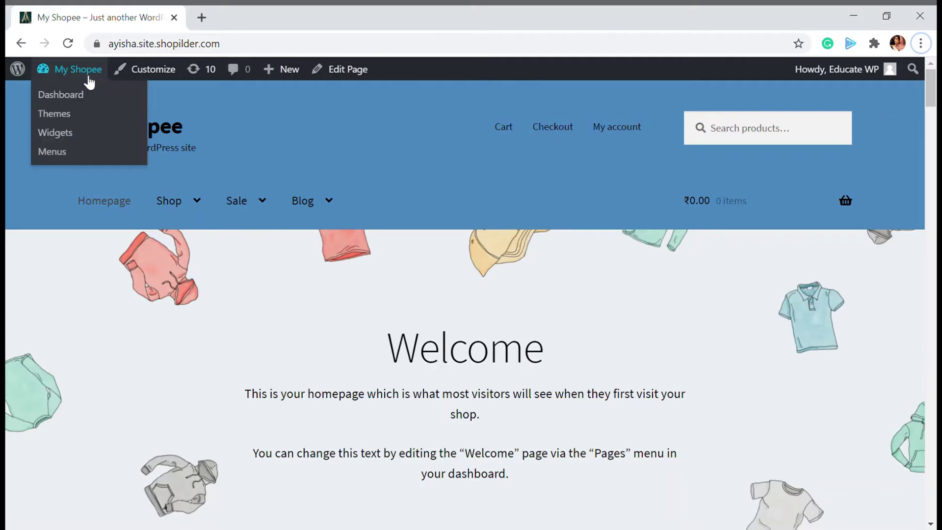
left_click(81, 98)
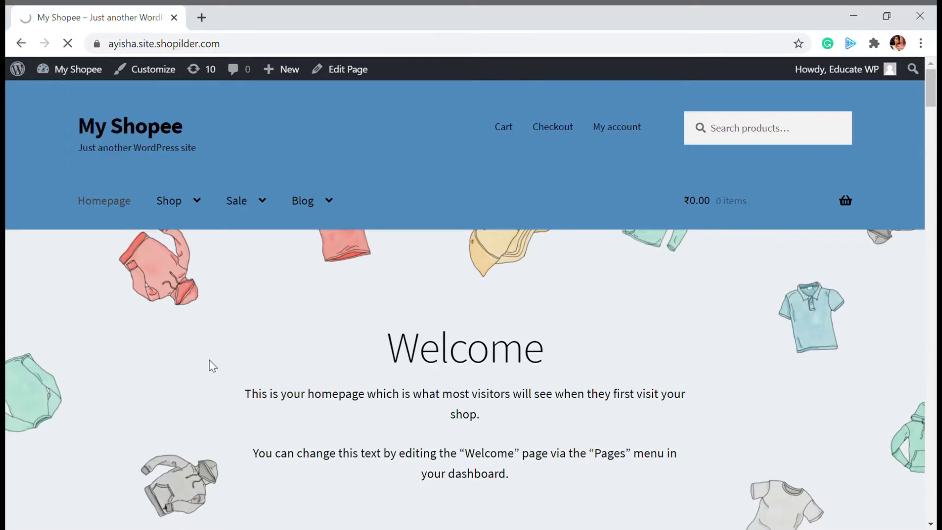
scroll(72, 293, "down", 2)
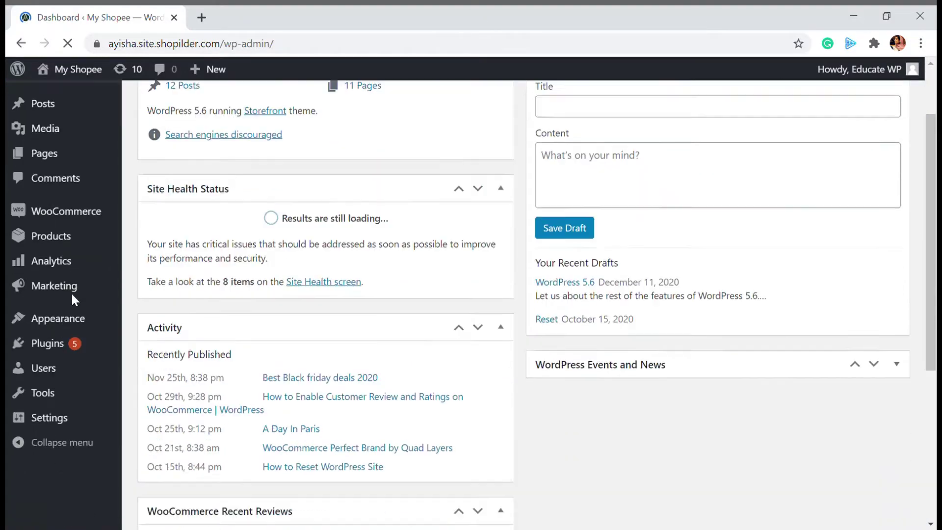
scroll(73, 297, "down", 5)
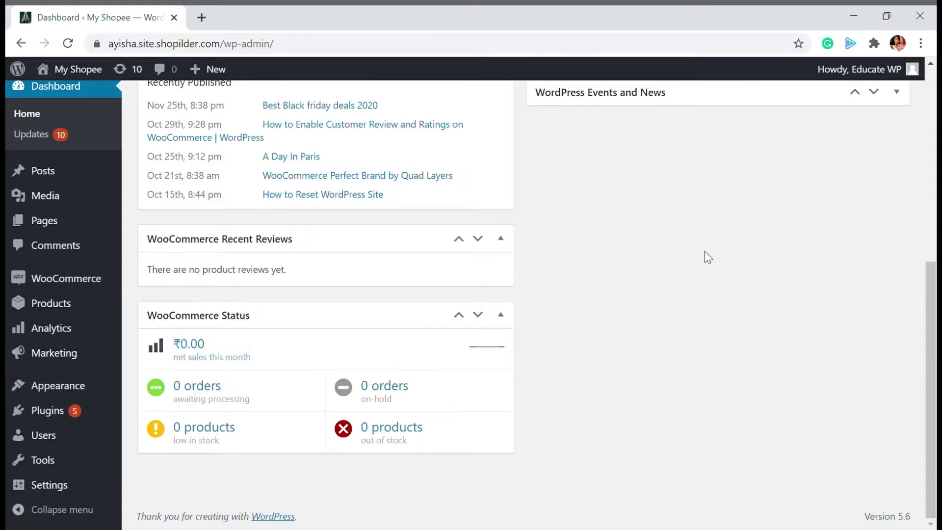
scroll(701, 260, "up", 3)
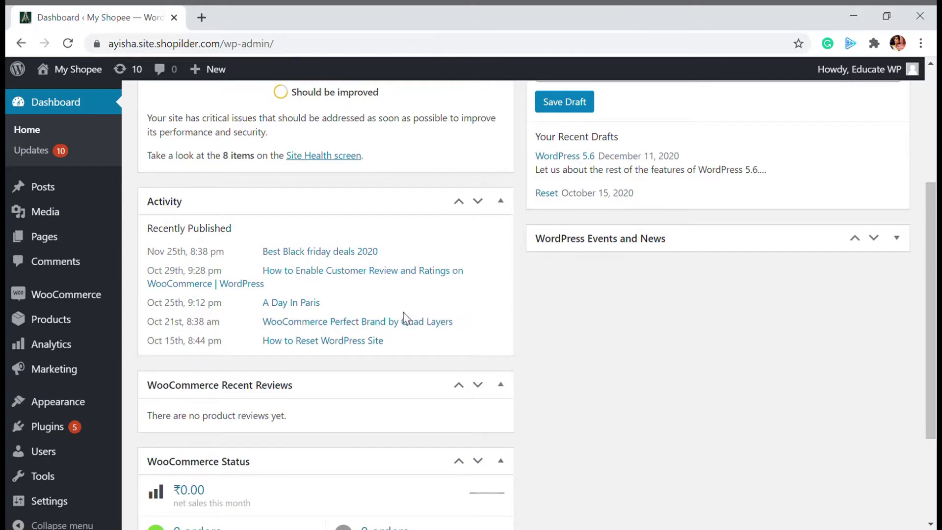
scroll(406, 319, "up", 1)
scroll(407, 325, "down", 4)
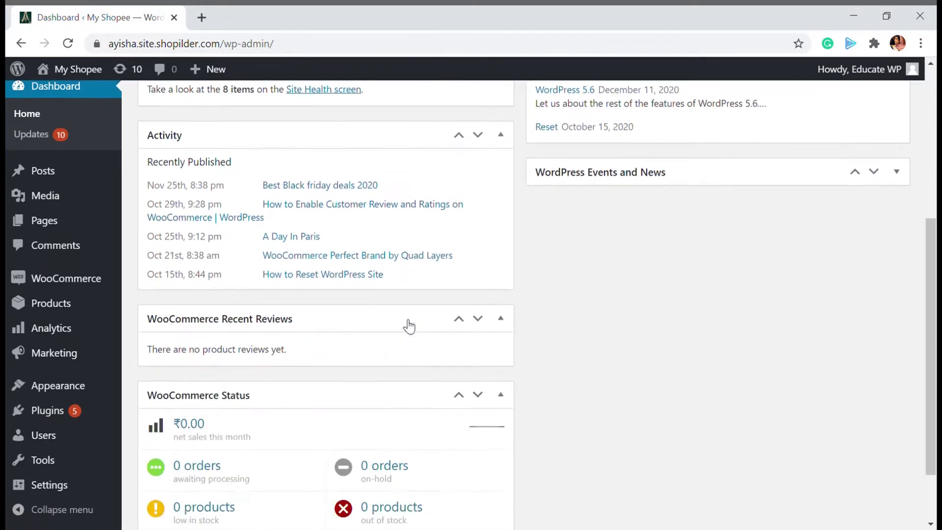
scroll(411, 328, "up", 1)
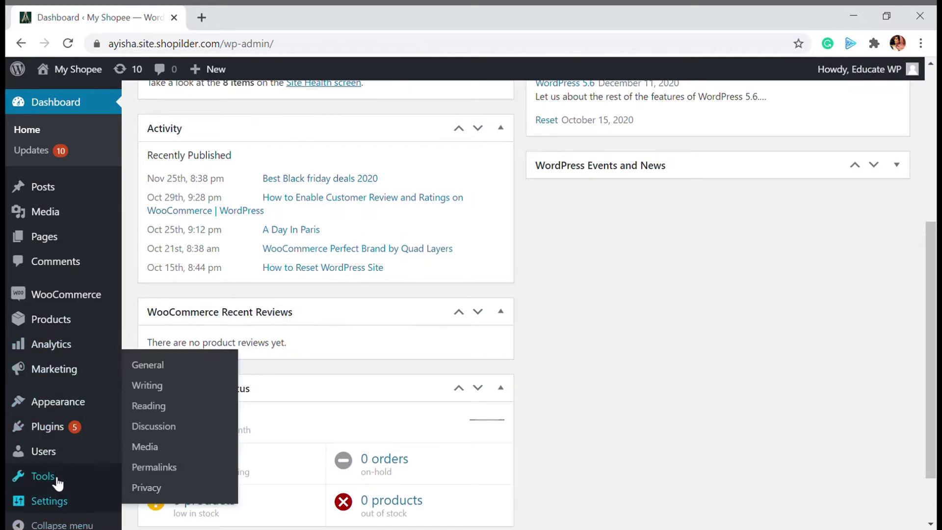
Open the Tools > Export page, with All content selected
mouse_move(59, 478)
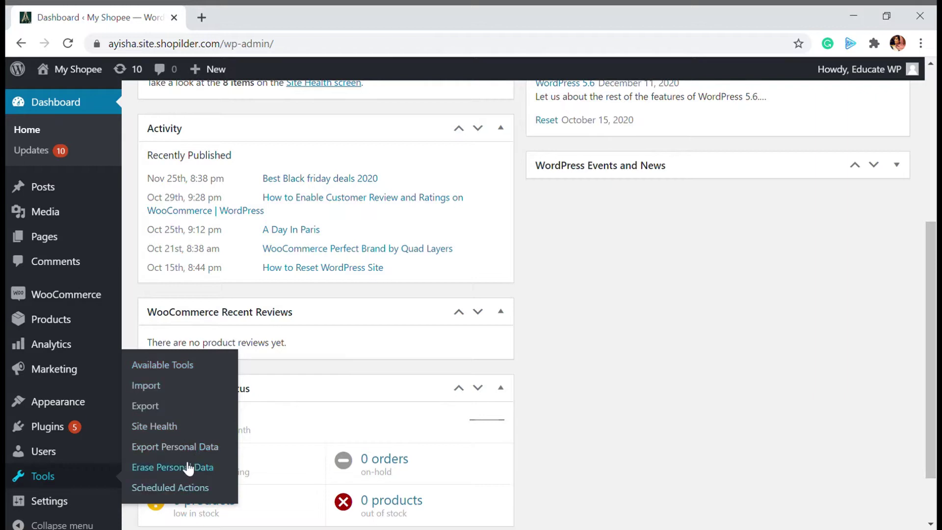
left_click(158, 415)
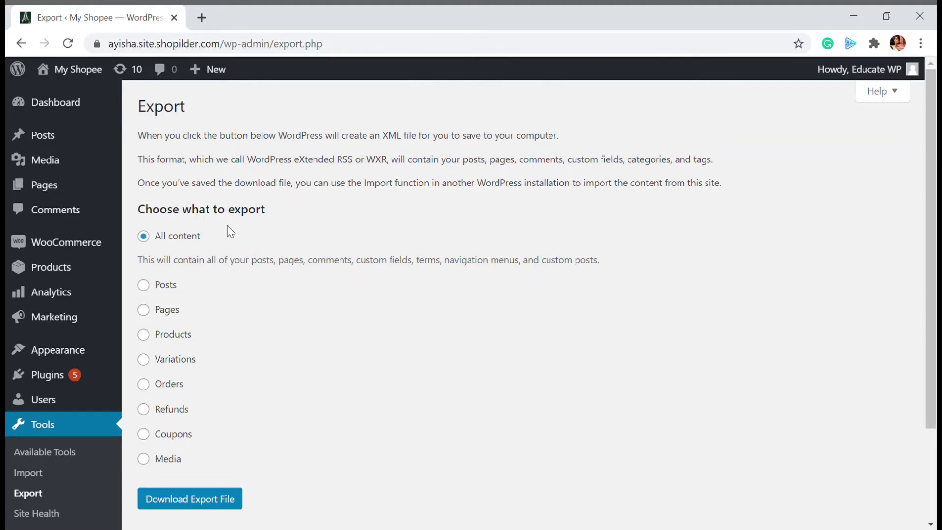
Download the All content XML export file and dismiss Chrome's download bar
left_click(176, 510)
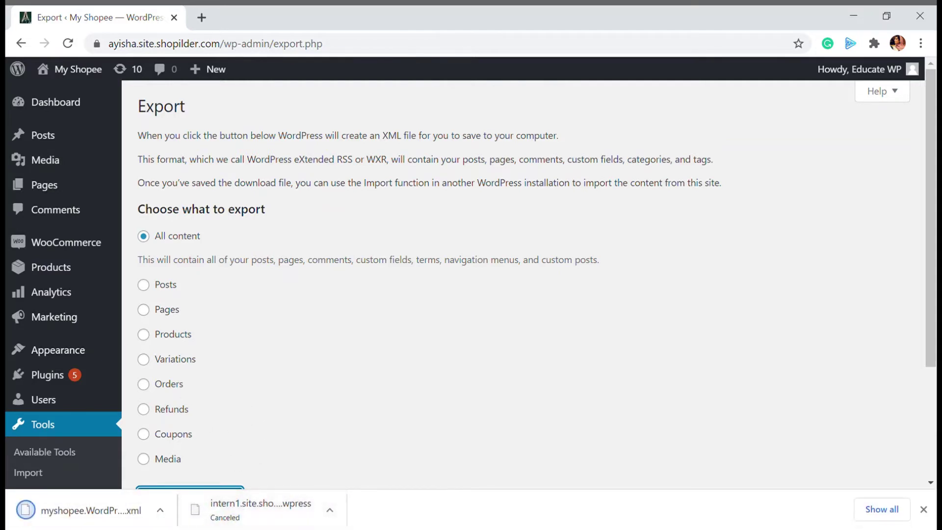
left_click(924, 509)
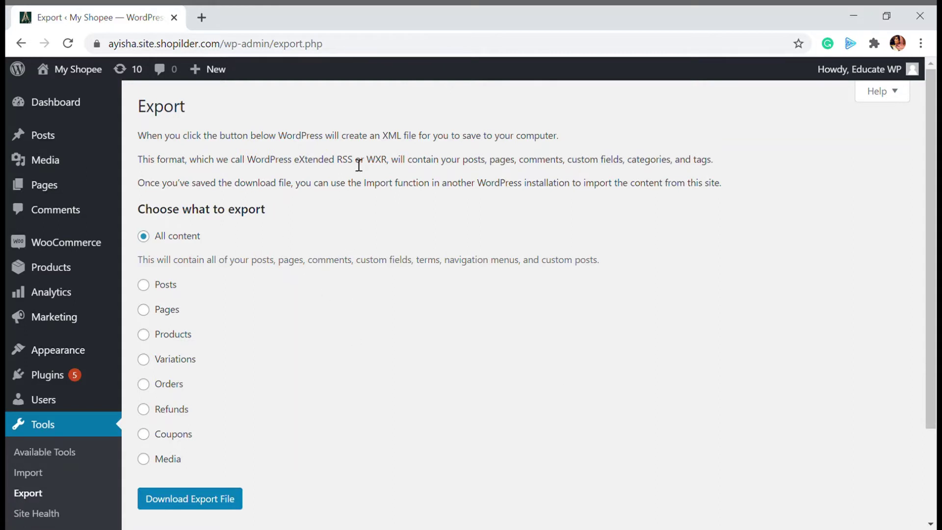
left_click_drag(382, 142, 434, 143)
left_click(426, 144)
Install the WordPress importer from Tools > Import and run it to reach its WXR upload page
left_click(42, 477)
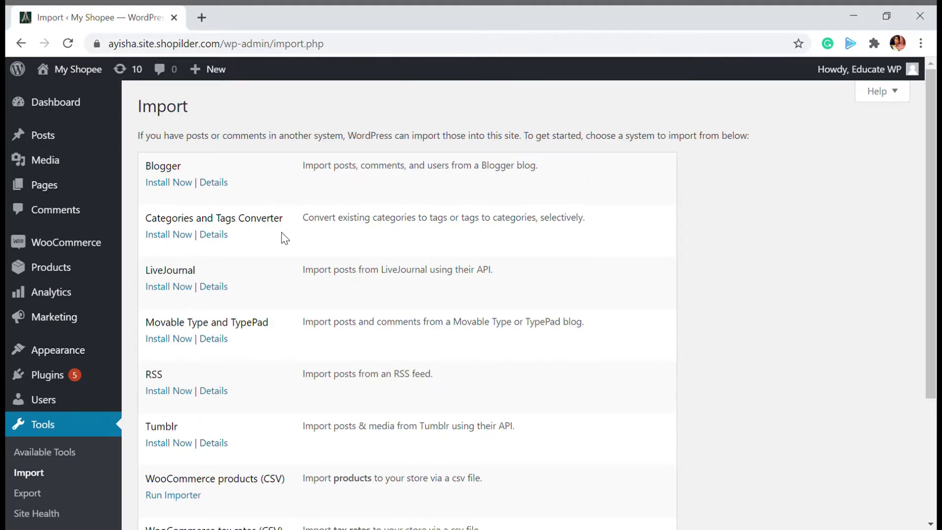
scroll(282, 234, "down", 3)
scroll(282, 233, "up", 3)
scroll(282, 233, "down", 3)
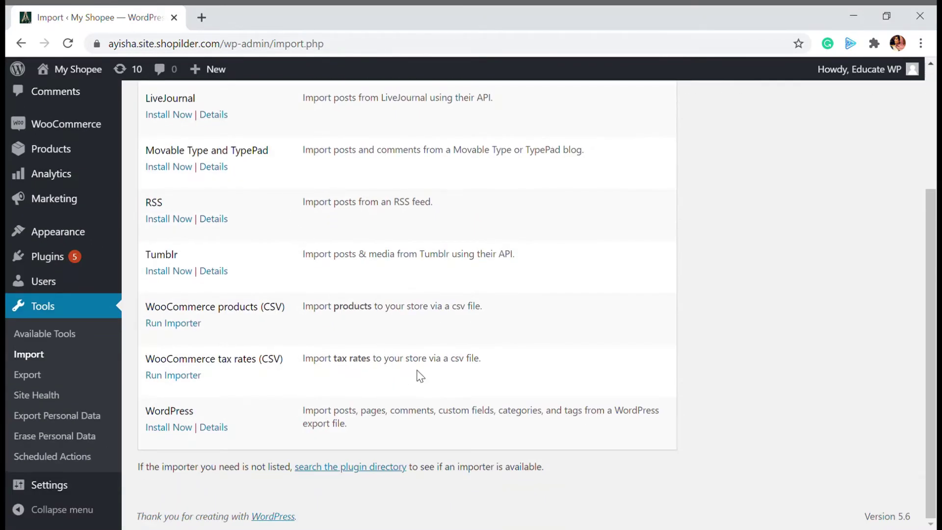
left_click(181, 428)
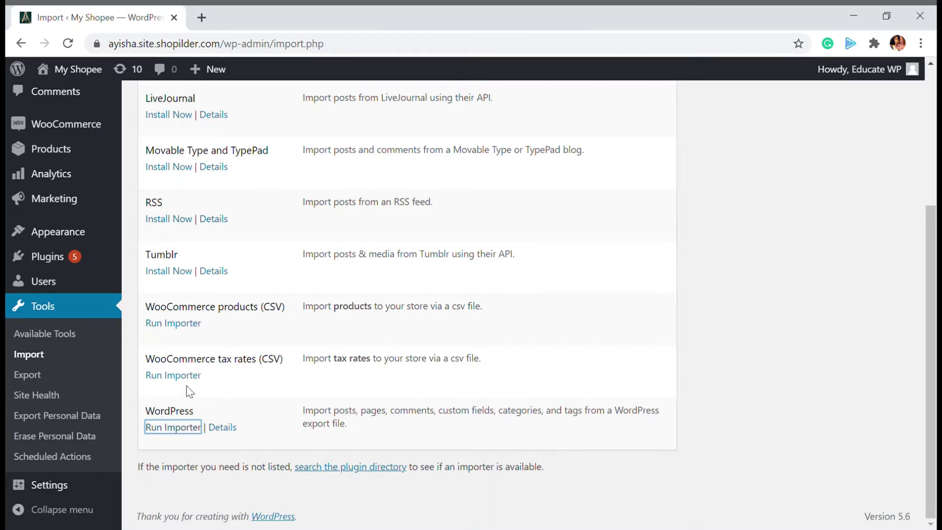
left_click(193, 432)
scroll(192, 433, "up", 5)
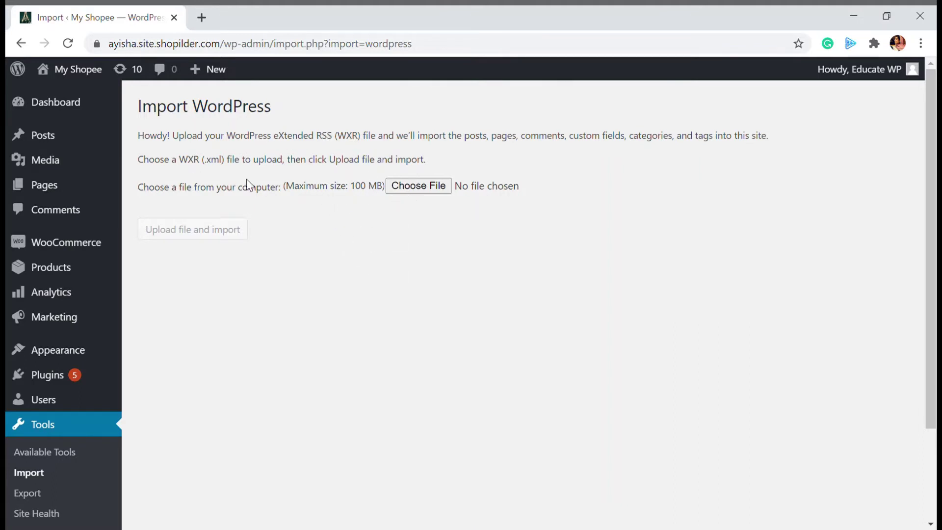
Upload the myshopee .xml export file to the WordPress importer
left_click(406, 194)
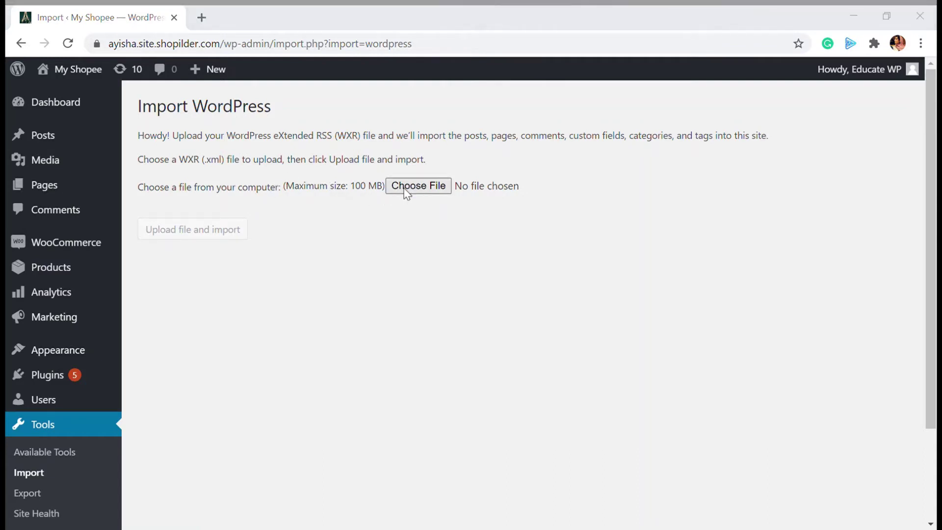
left_click(464, 478)
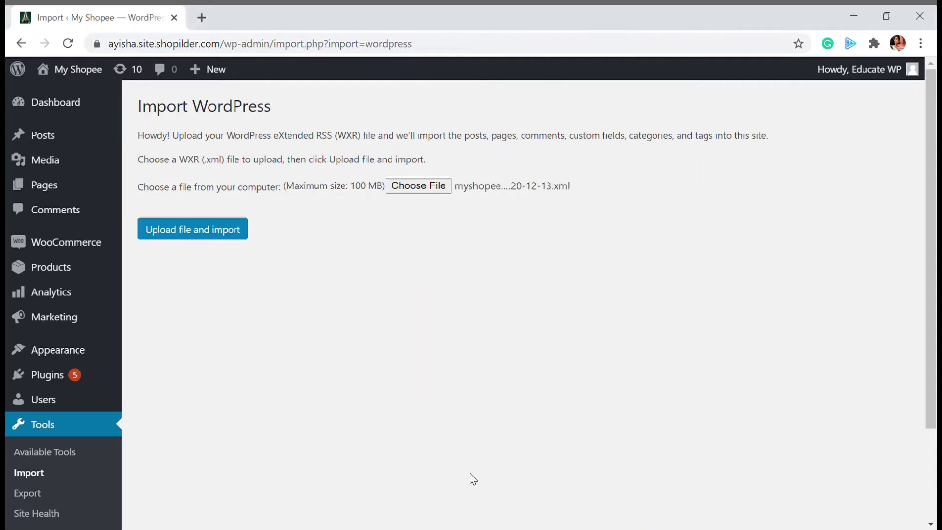
left_click(242, 234)
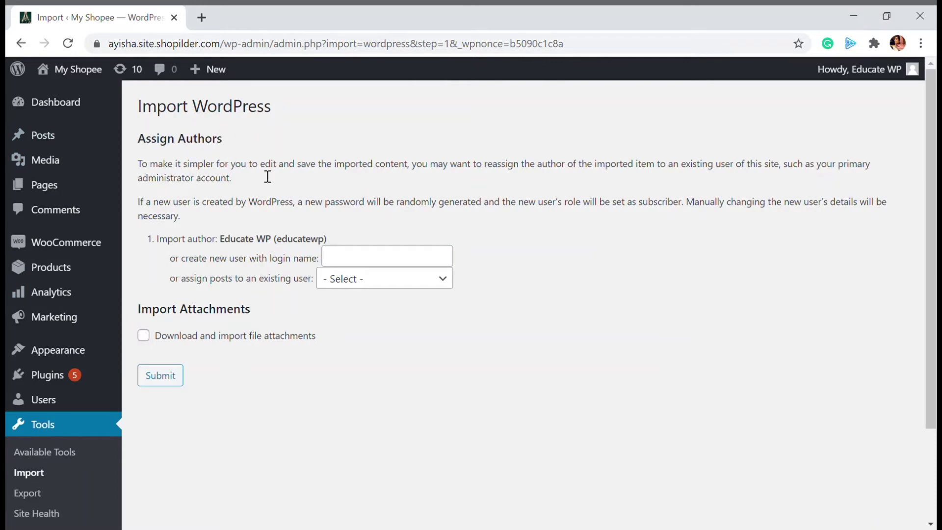
scroll(221, 270, "down", 2)
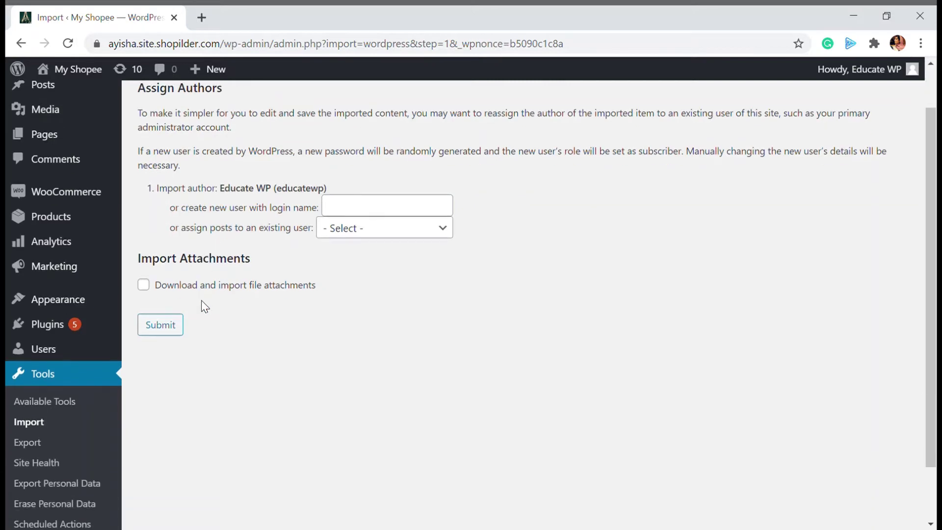
Search the Plugins > Add New directory for 'migration'
left_click(98, 303)
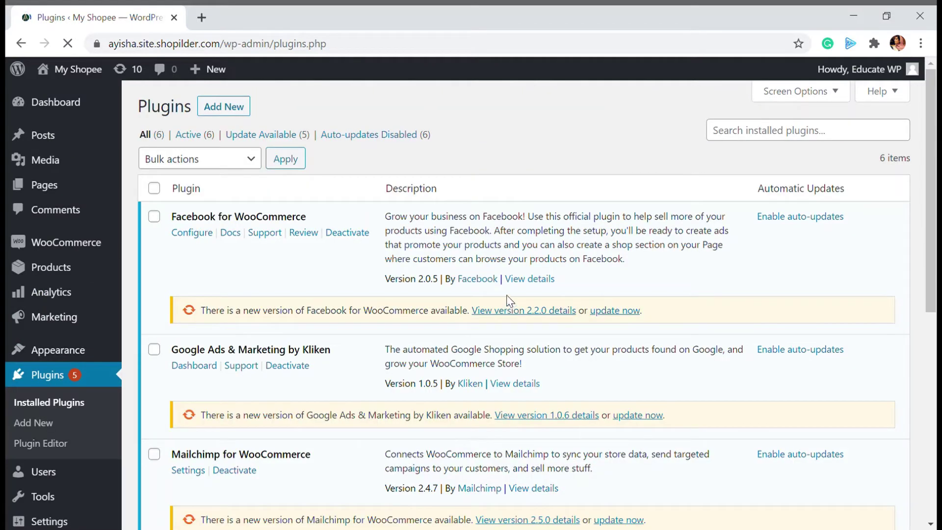
left_click(227, 109)
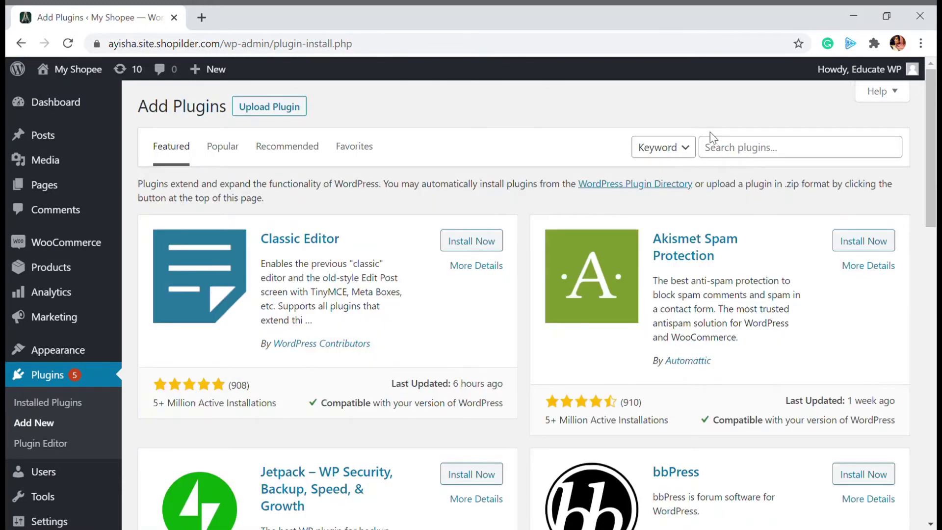
left_click(725, 154)
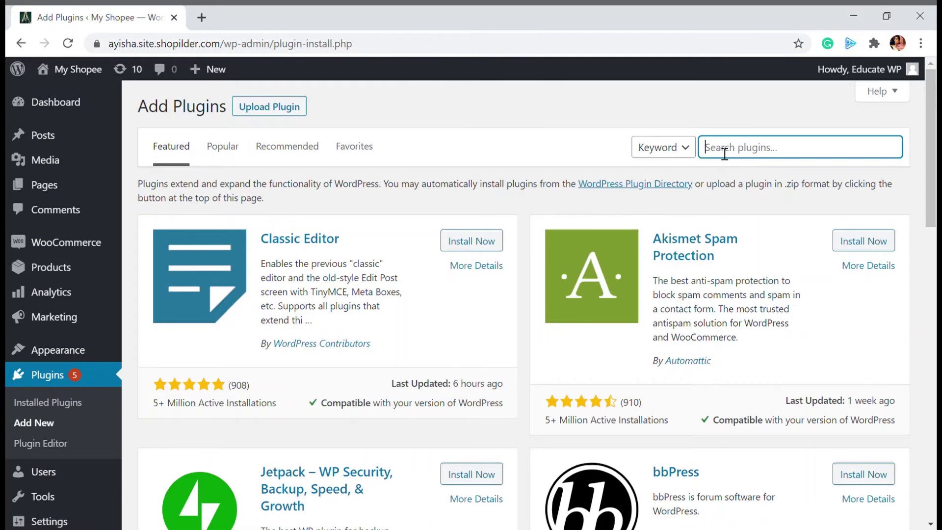
type("migrat")
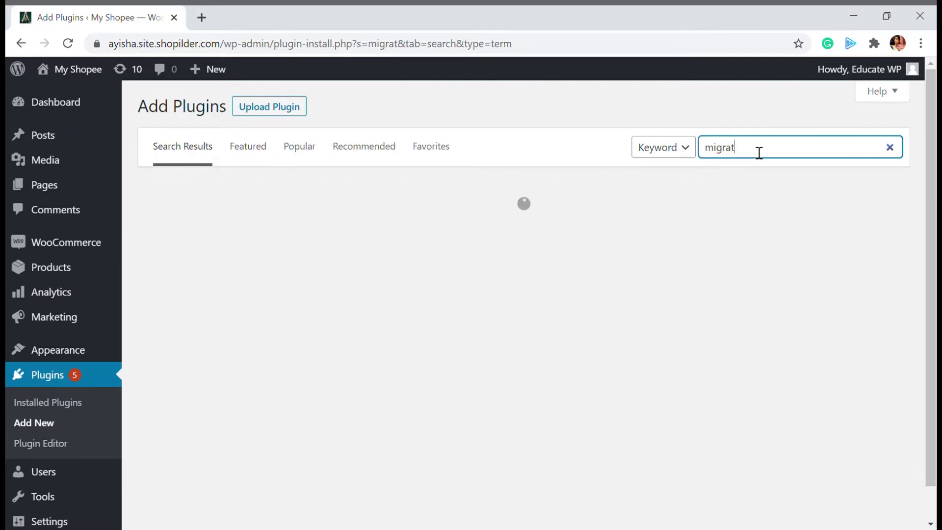
type("ion")
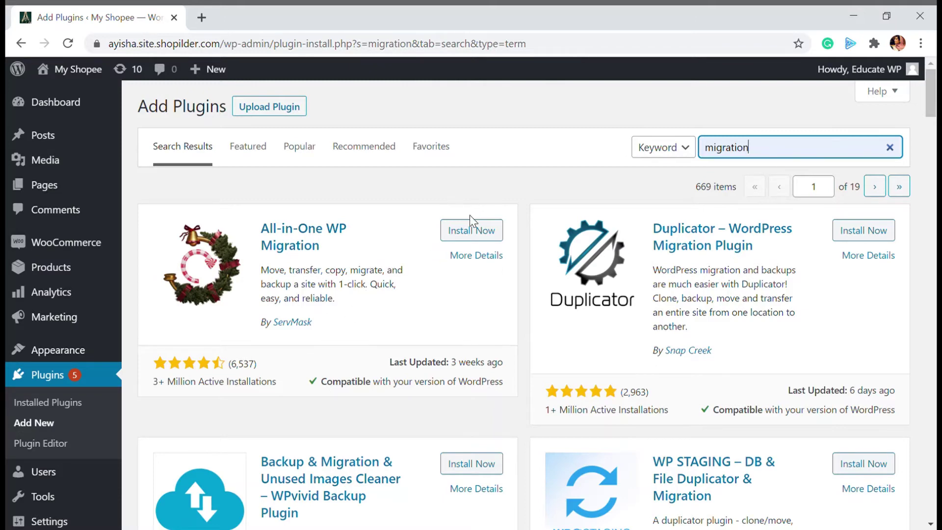
Install All-in-One WP Migration from the 'migration' search results
left_click(466, 232)
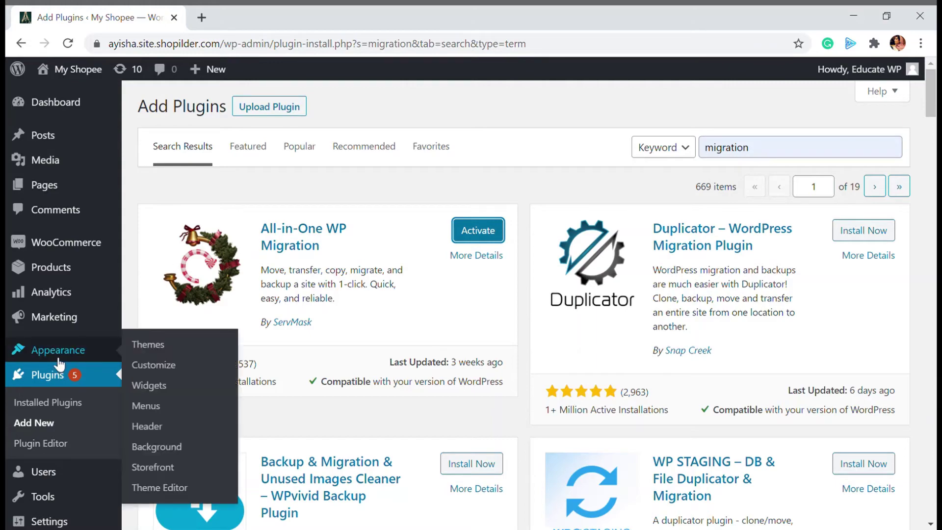
scroll(277, 154, "down", 2)
scroll(37, 284, "down", 4)
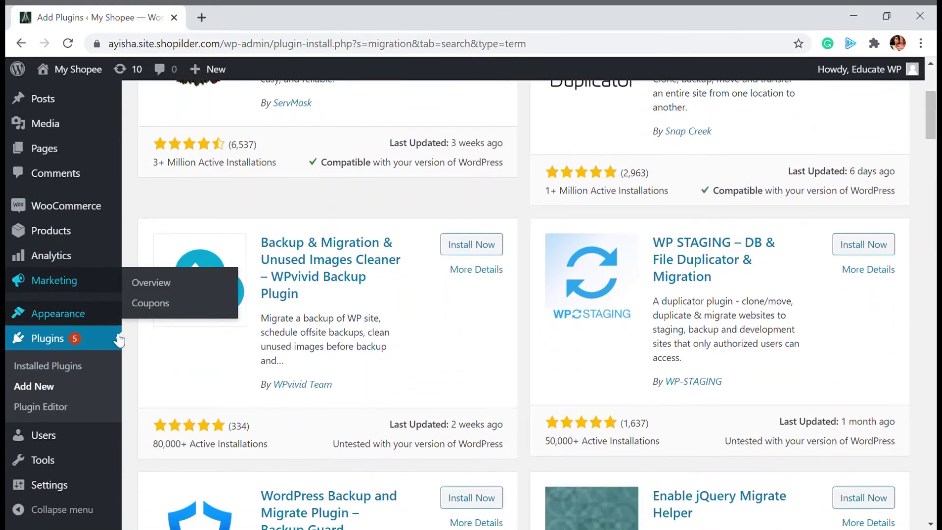
Activate All-in-One WP Migration and go to its Export Site page
scroll(266, 308, "up", 4)
left_click(484, 157)
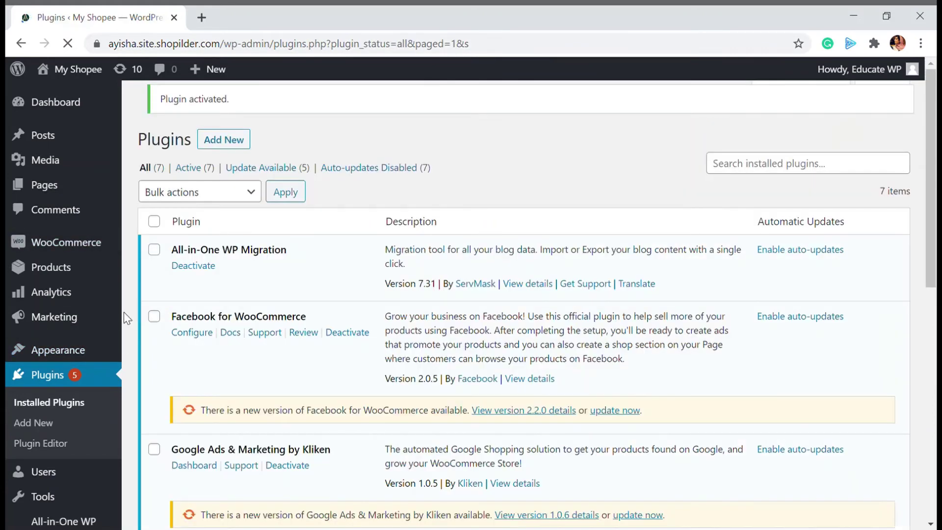
scroll(6, 303, "down", 3)
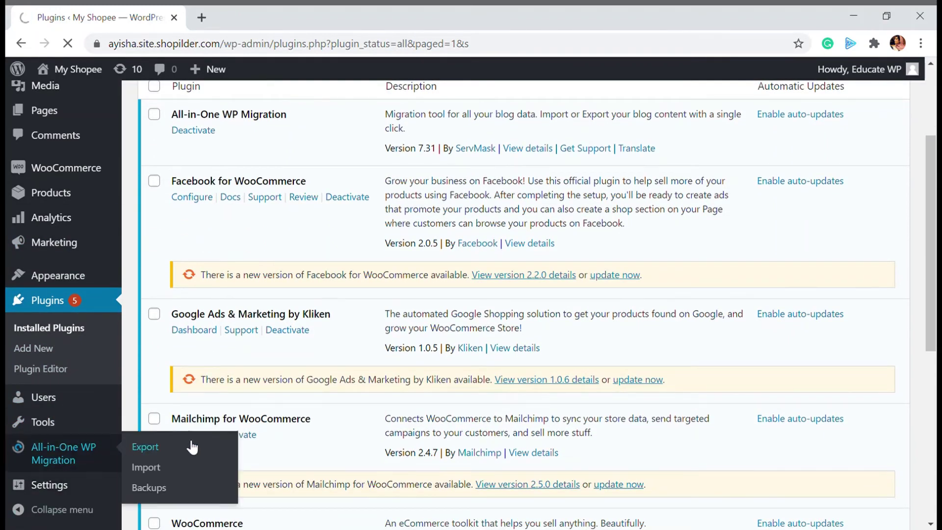
left_click(153, 449)
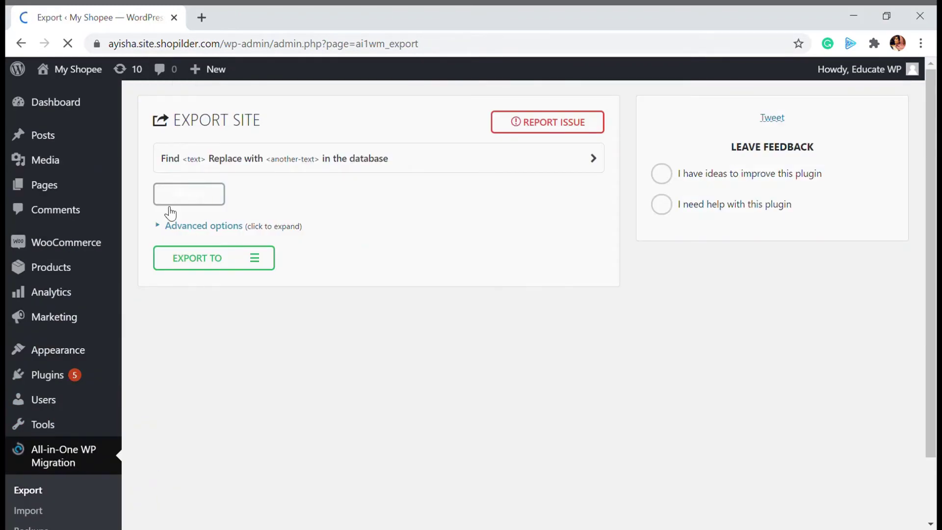
scroll(74, 464, "down", 2)
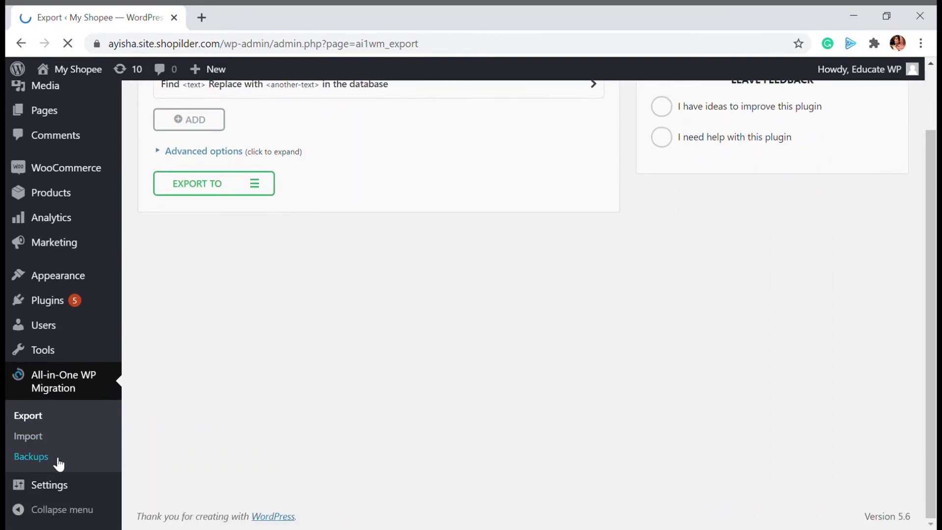
Create a backup under All-in-One WP Migration > Backups, yielding a 141.07 MB .wpress file
left_click(58, 460)
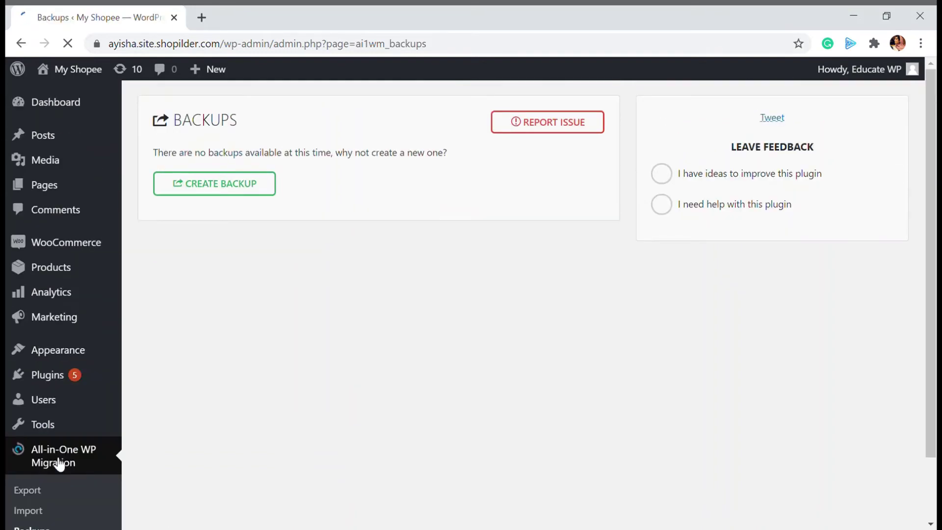
left_click(235, 183)
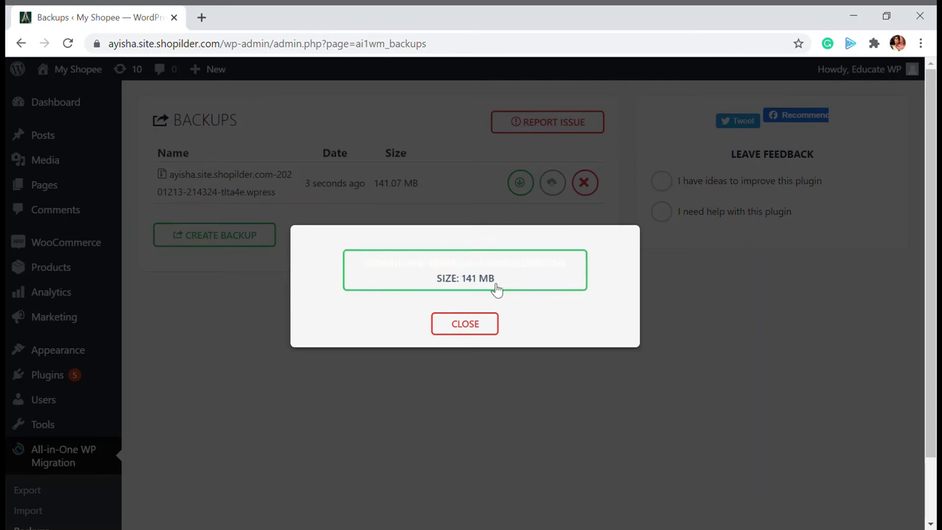
left_click(483, 326)
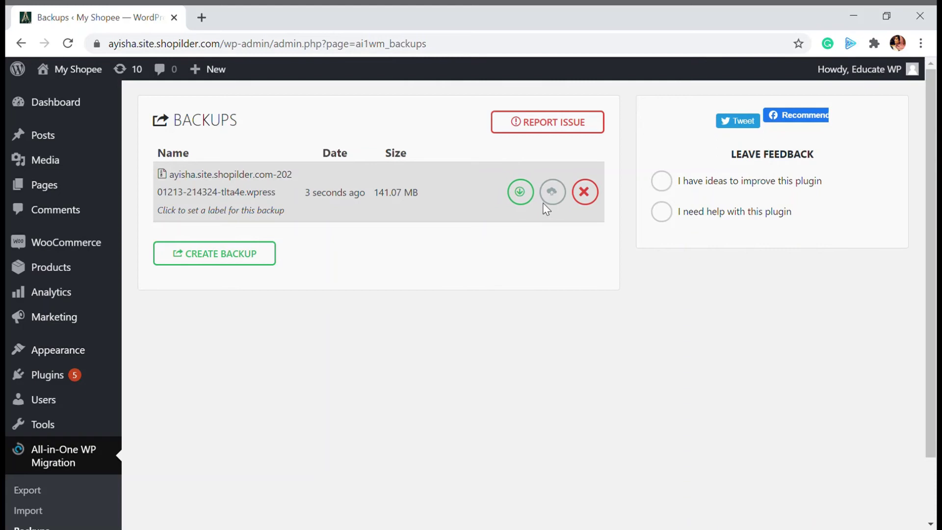
scroll(59, 425, "down", 2)
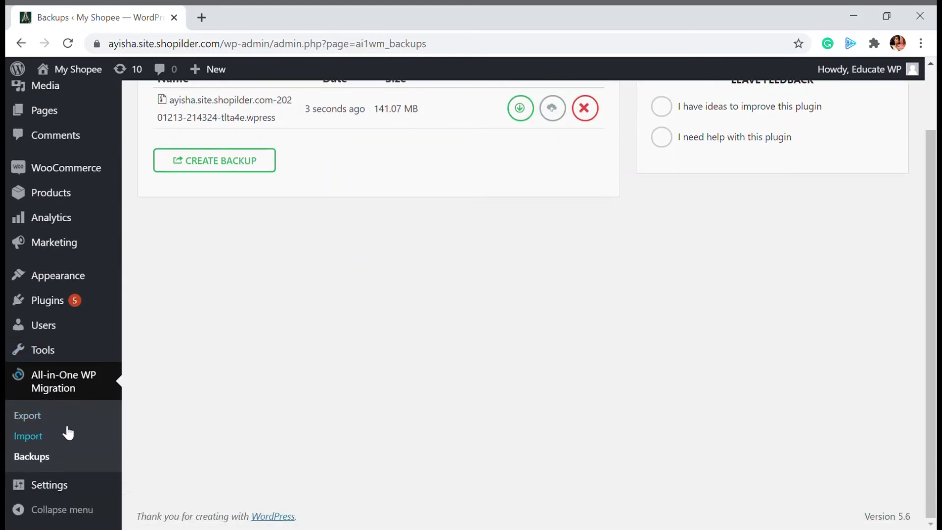
scroll(63, 434, "up", 2)
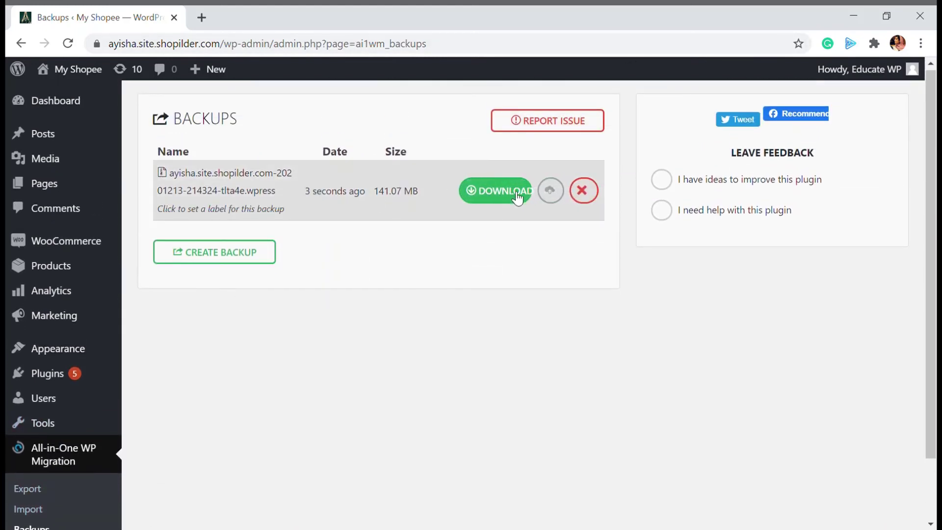
scroll(29, 466, "down", 2)
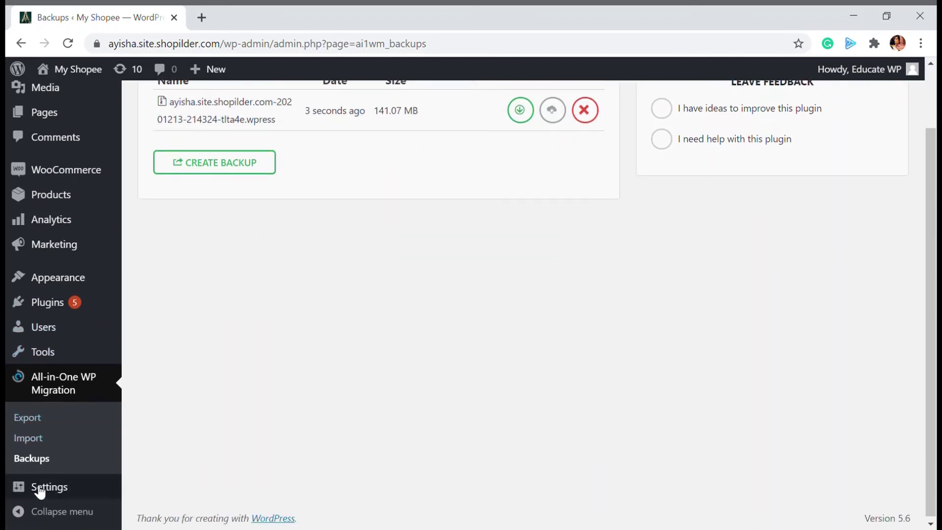
Export the whole site via Export To > FILE, producing a 141 MB download
left_click(27, 416)
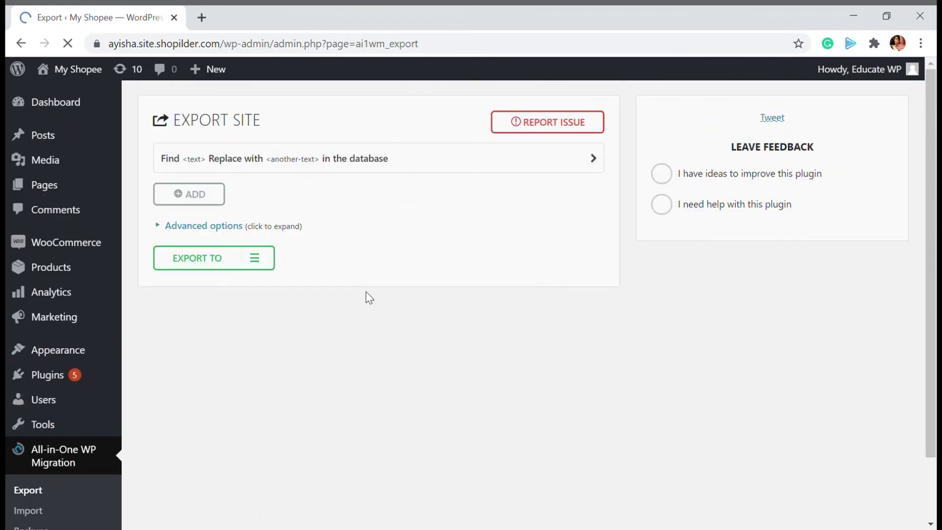
left_click(214, 260)
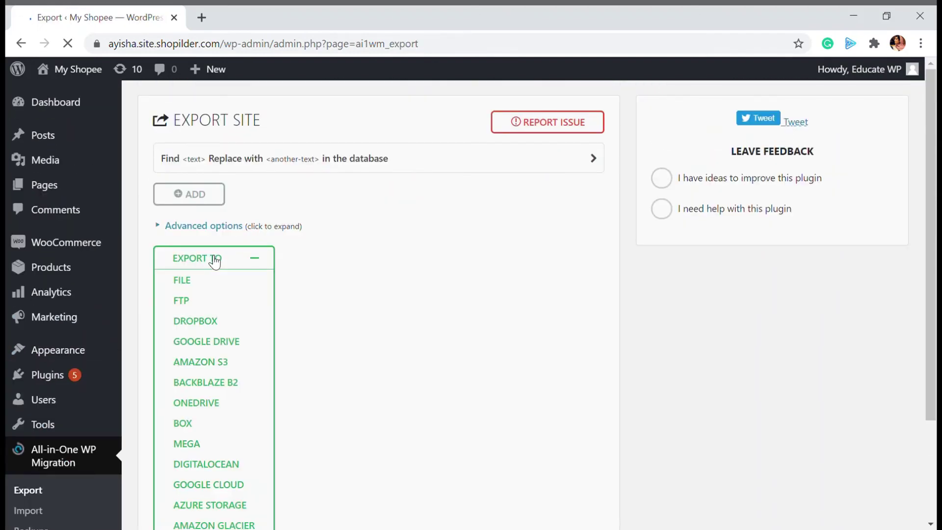
left_click(184, 283)
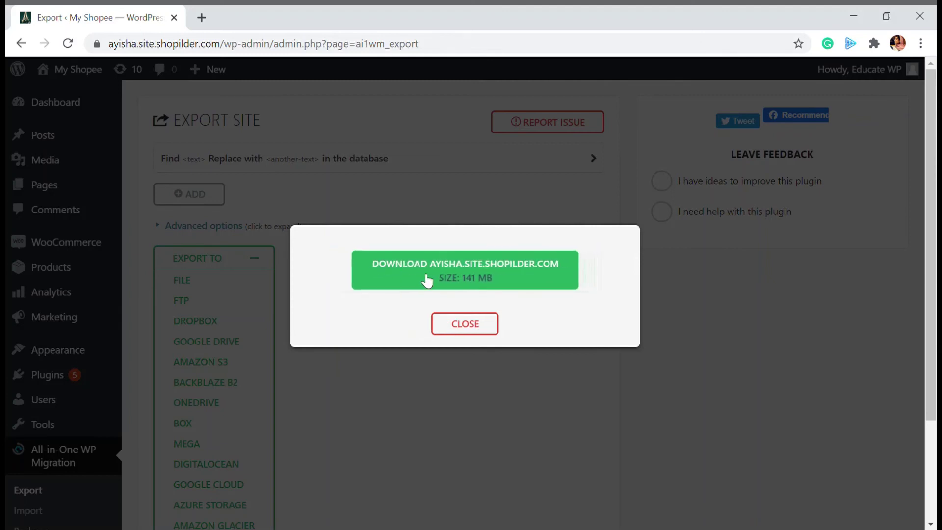
left_click(474, 326)
scroll(414, 265, "down", 2)
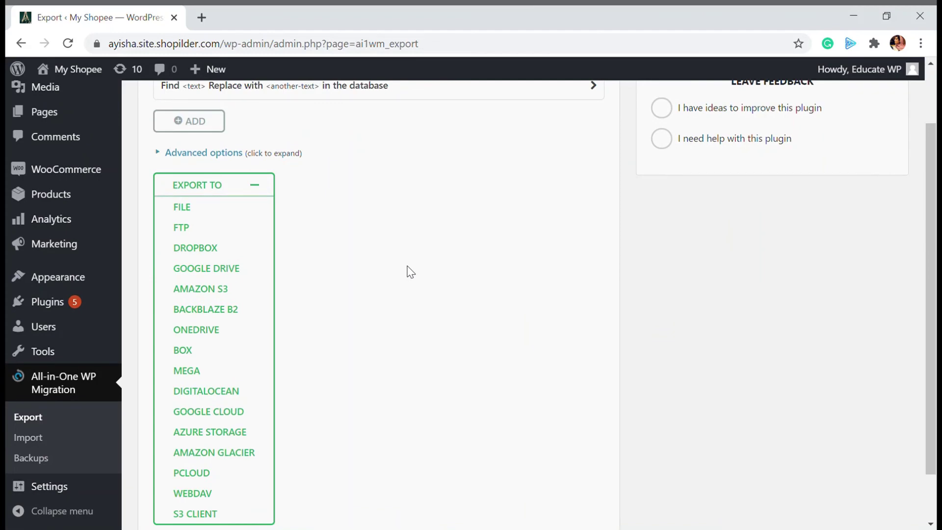
scroll(402, 274, "up", 2)
scroll(343, 304, "down", 3)
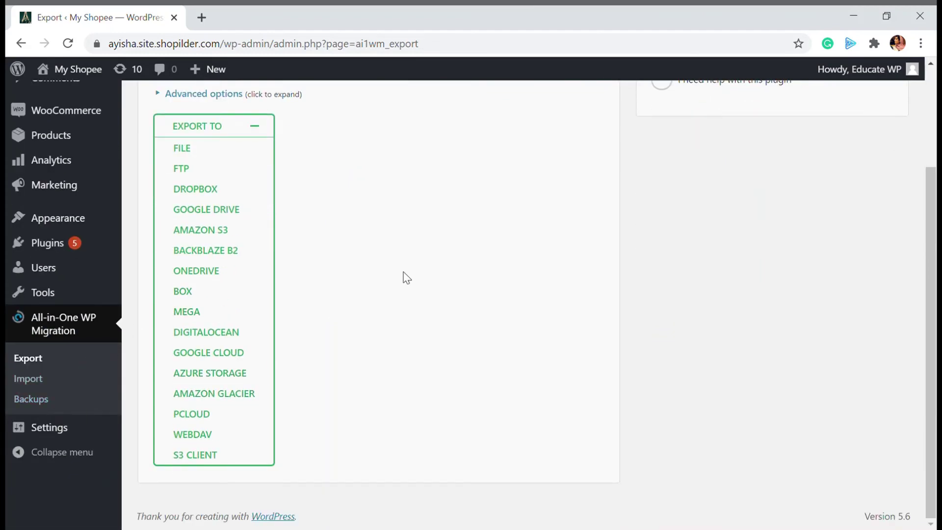
Go to the All-in-One WP Migration Import page and view the File source under Import From
left_click(29, 380)
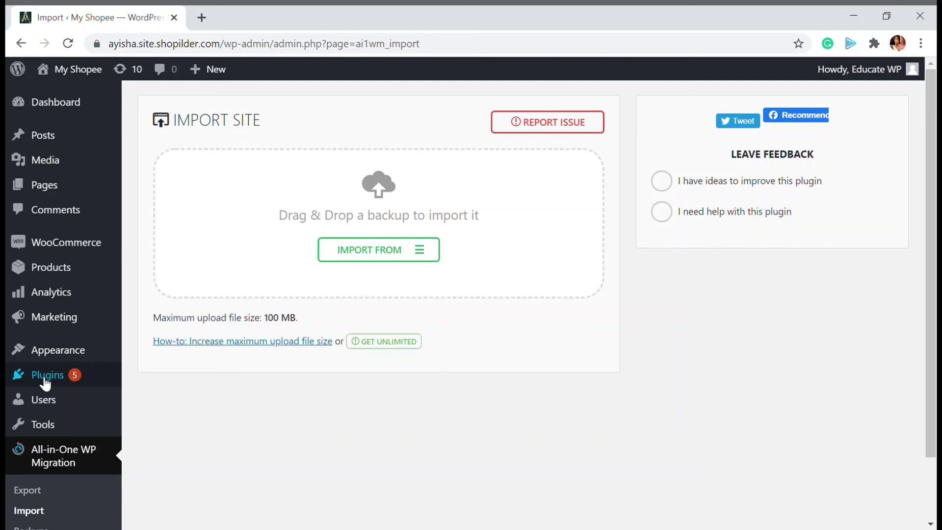
left_click(401, 255)
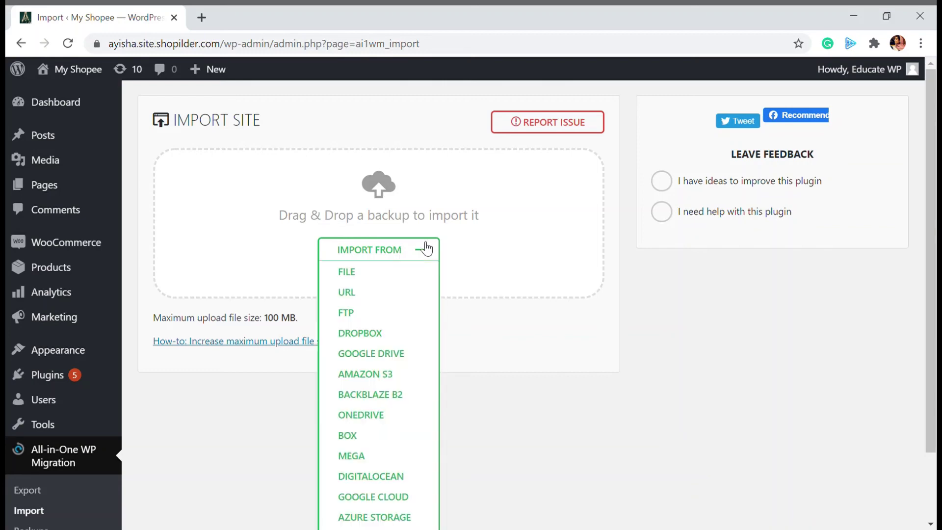
left_click(346, 272)
scroll(483, 348, "down", 2)
scroll(501, 346, "up", 2)
left_click(389, 250)
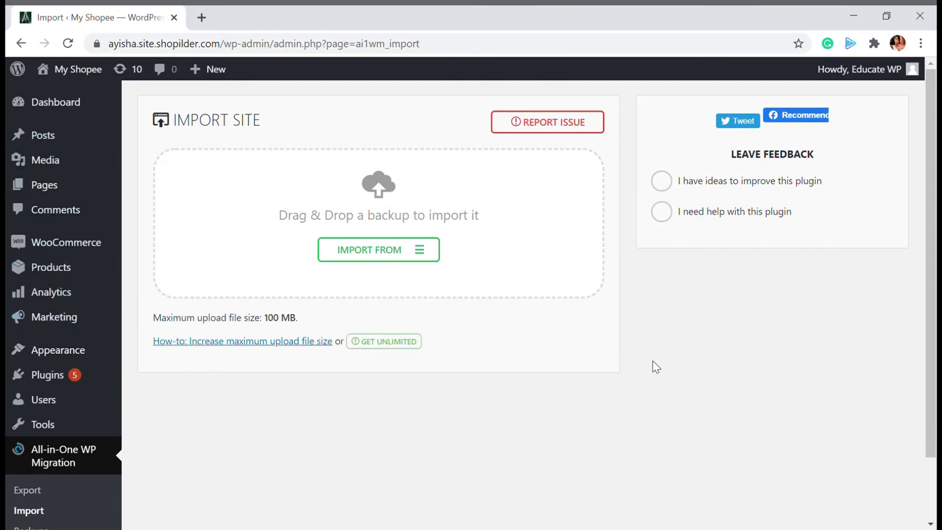
Open the All-in-One WP Migration Backups page listing the two 141.07 MB .wpress files
scroll(71, 339, "down", 2)
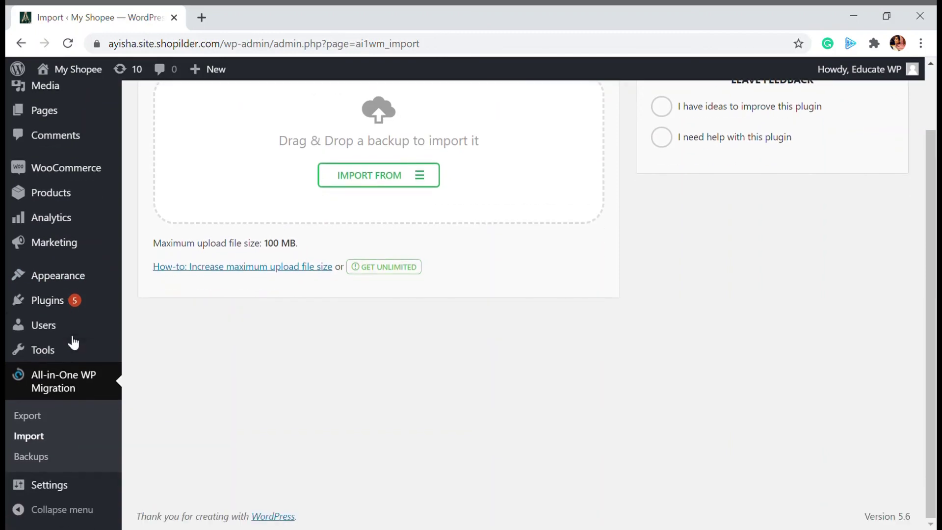
mouse_move(91, 478)
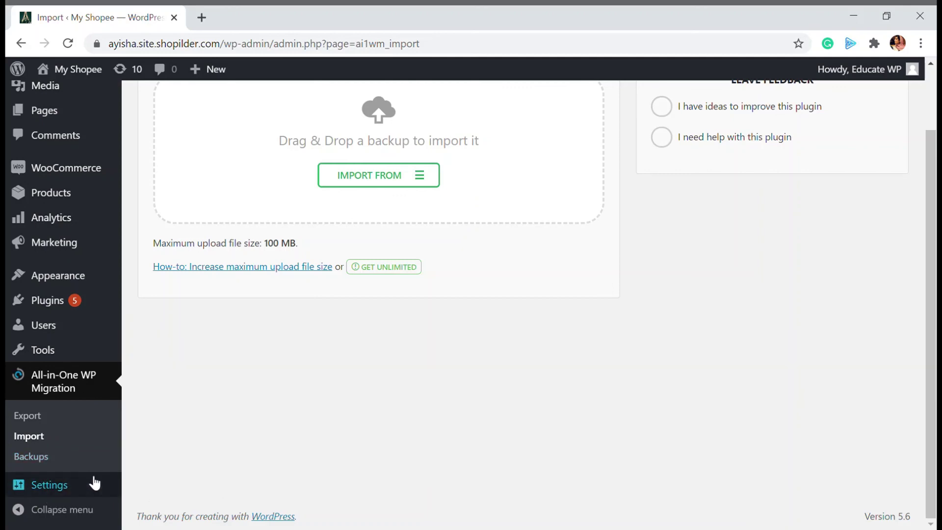
mouse_move(123, 484)
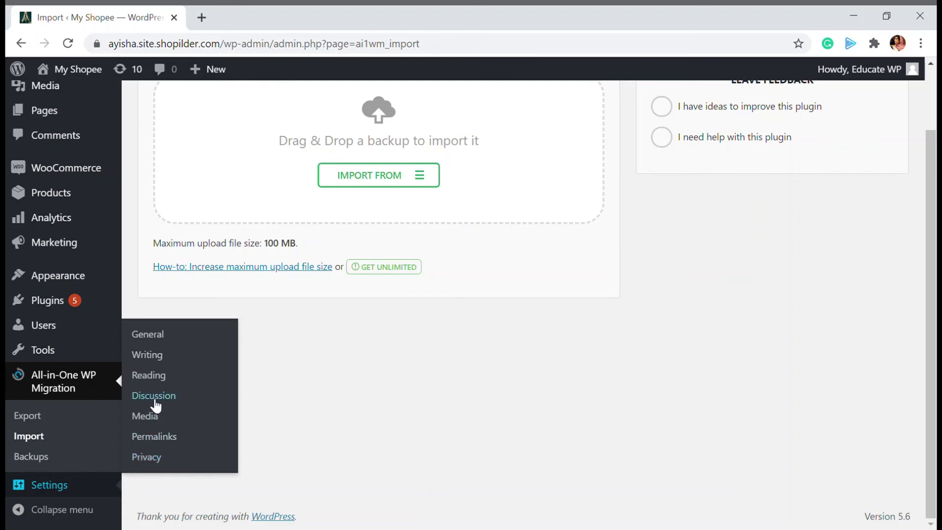
scroll(64, 382, "up", 2)
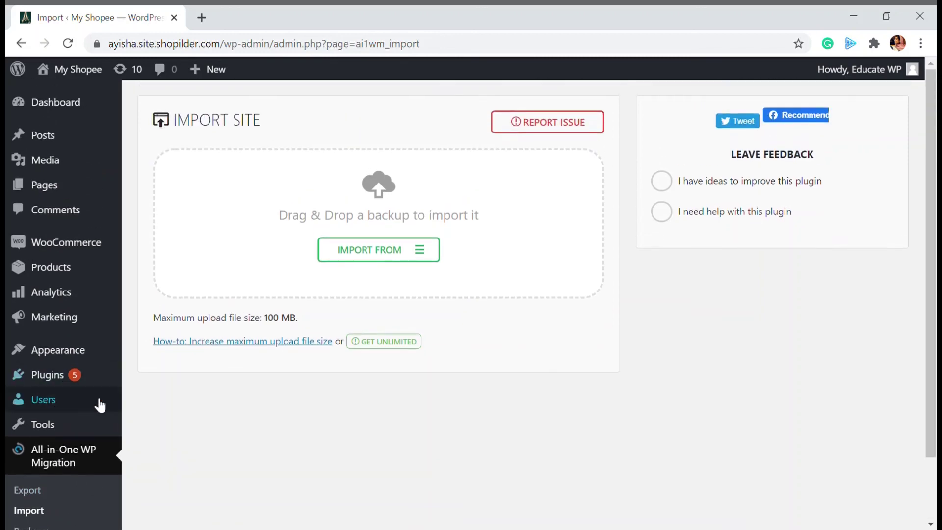
scroll(100, 489, "down", 2)
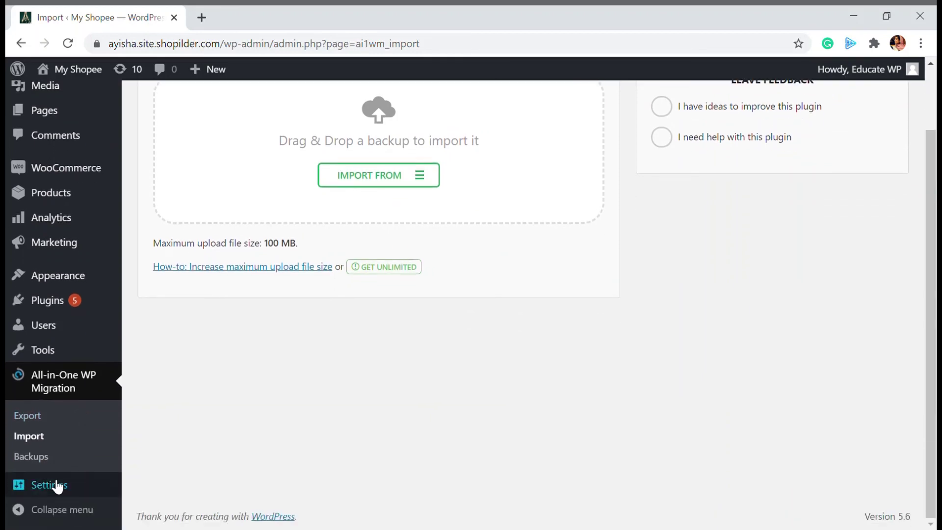
left_click(46, 458)
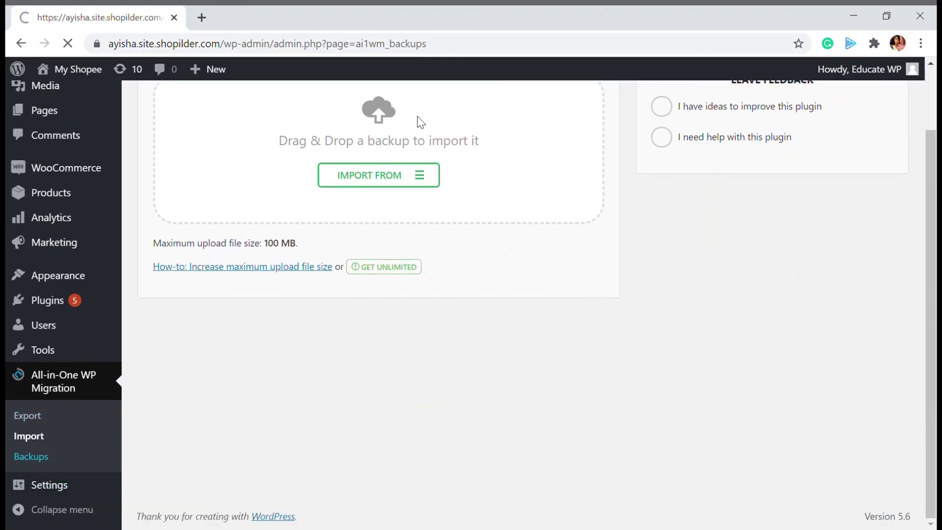